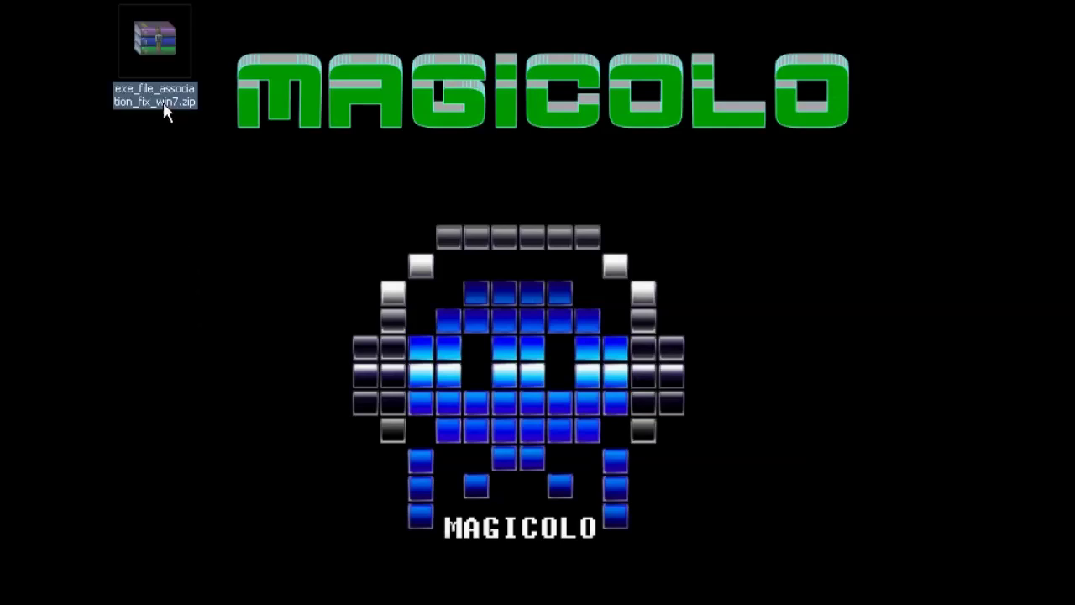
# Extract the zip onto the desktop, producing exe_file_association_fix_win7.reg beside it.
pyautogui.rightClick(164, 100)
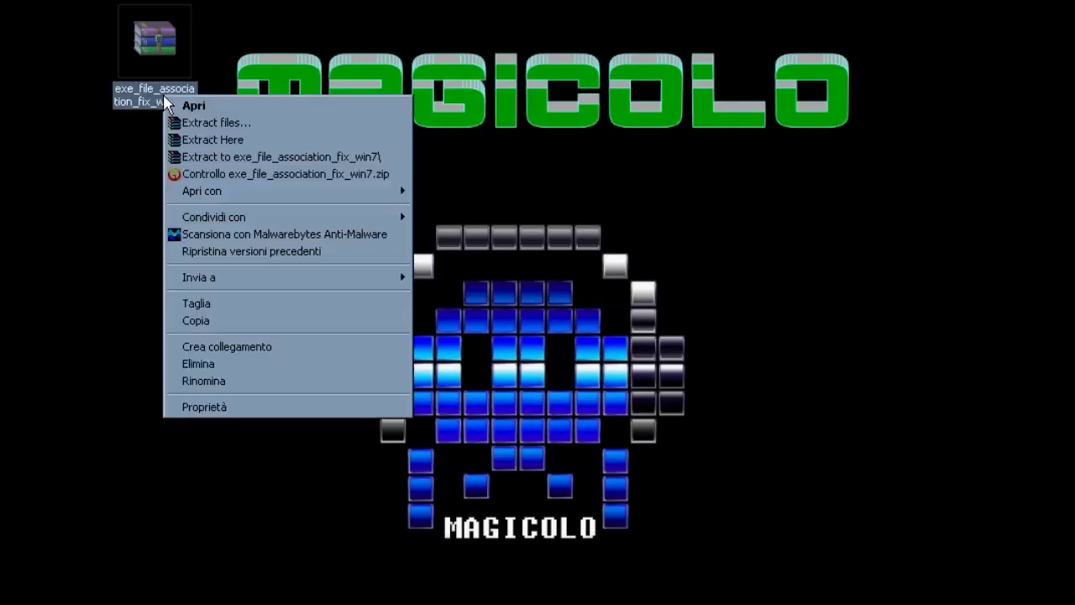
pyautogui.click(254, 141)
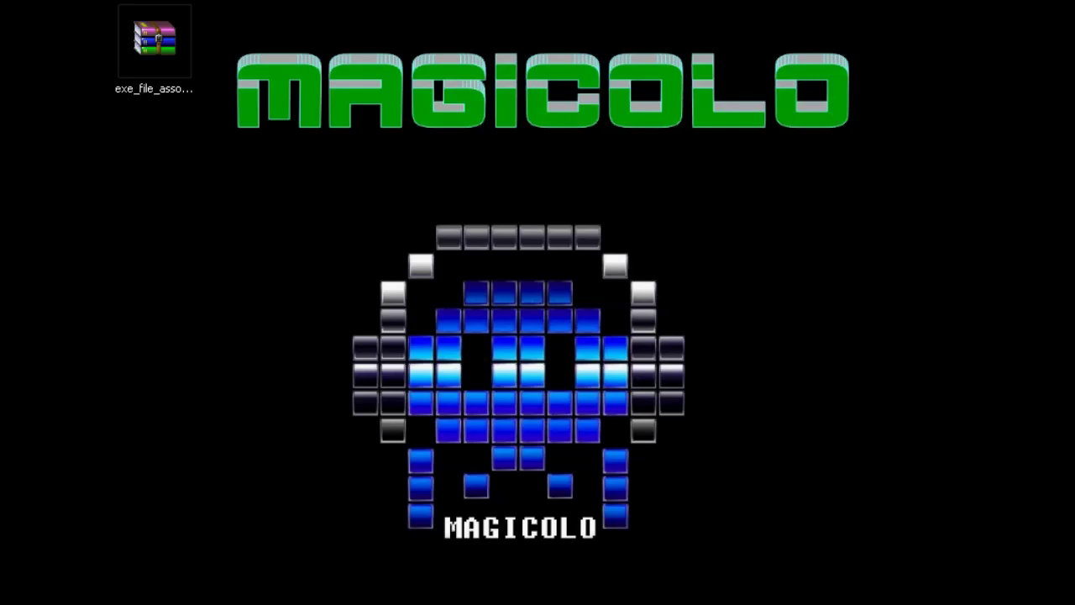
pyautogui.click(147, 210)
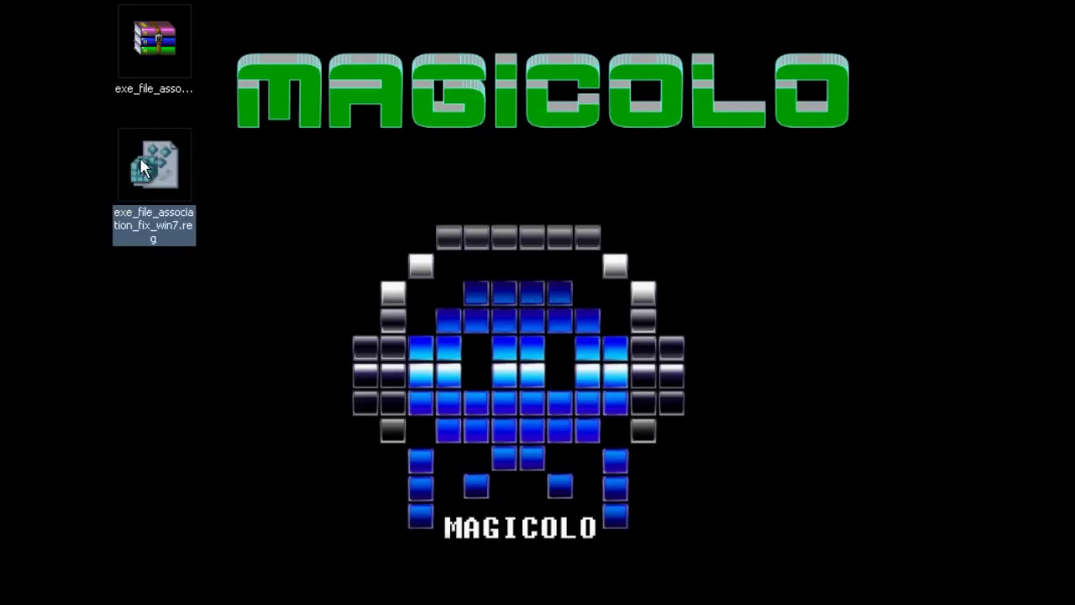
pyautogui.click(192, 282)
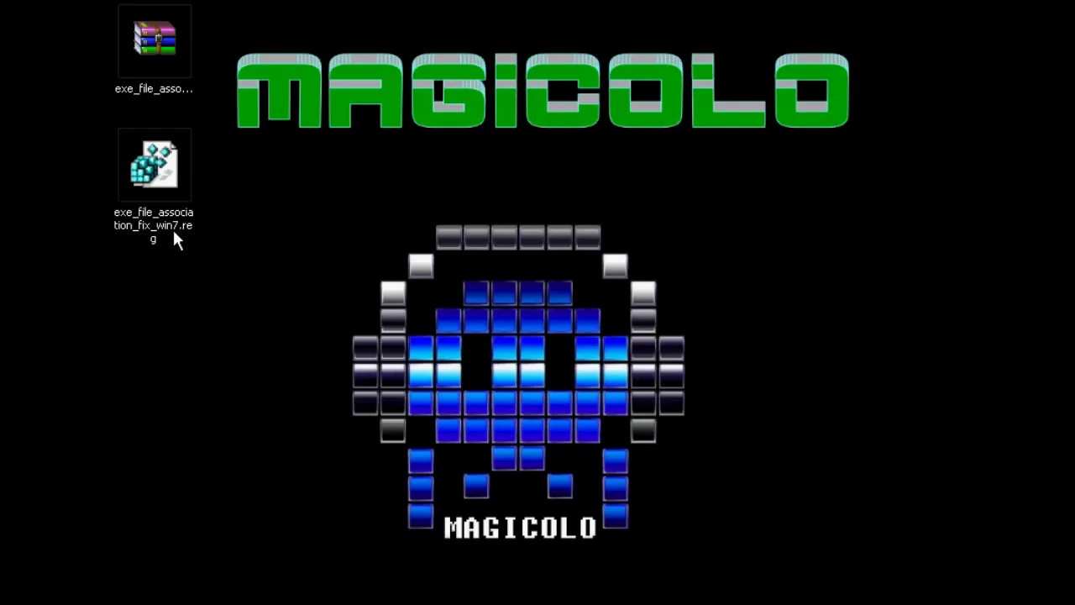
# Delete the zip archive from the desktop, then move and widen the Registry Editor window.
pyautogui.click(164, 68)
pyautogui.press('Delete')
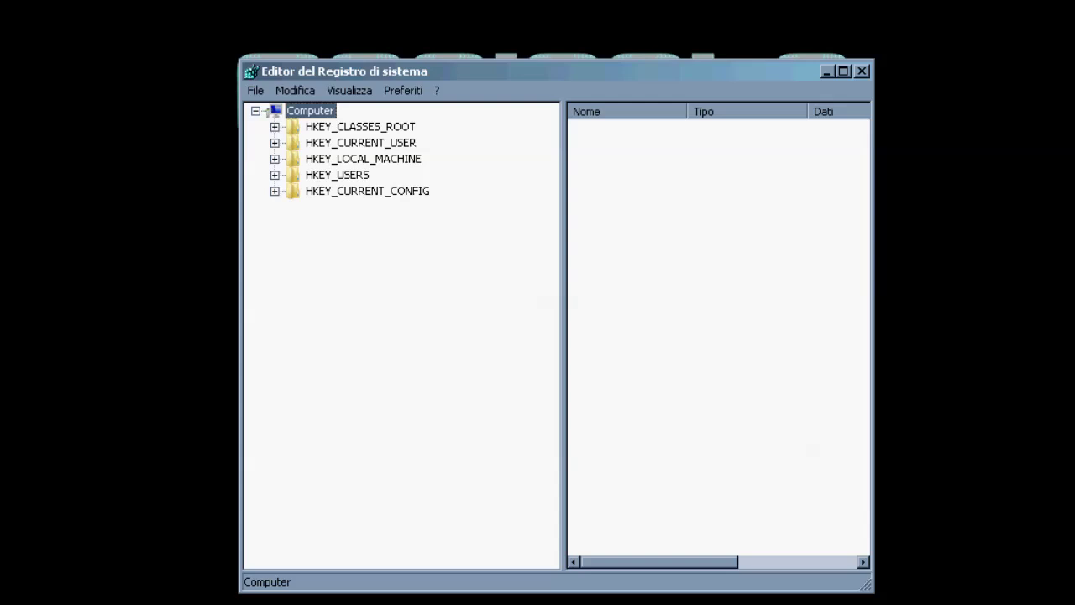
pyautogui.moveTo(474, 71); pyautogui.dragTo(350, 36)
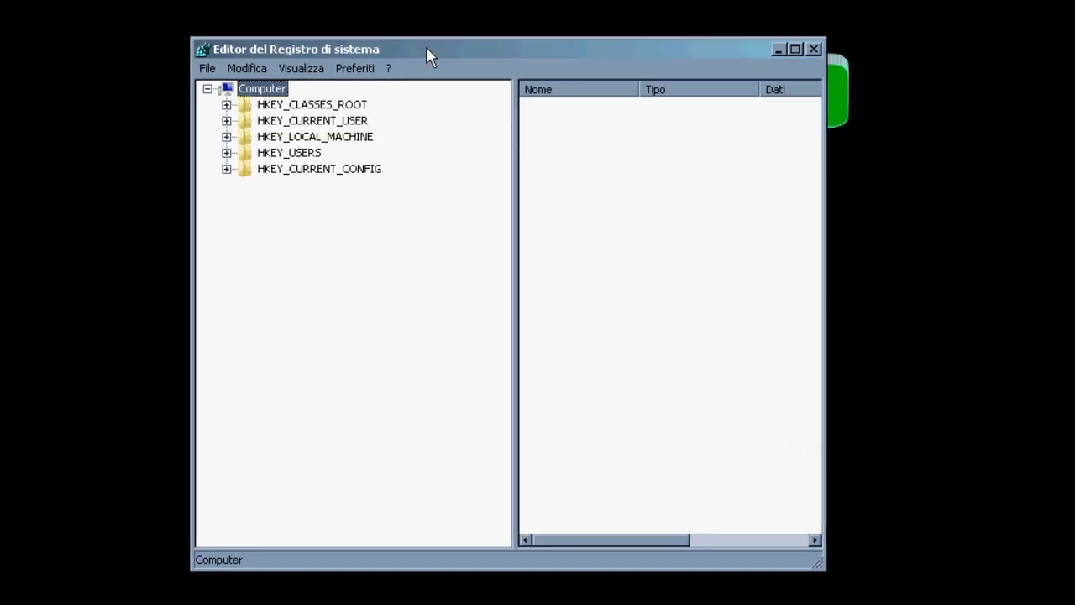
pyautogui.moveTo(746, 142); pyautogui.dragTo(962, 110)
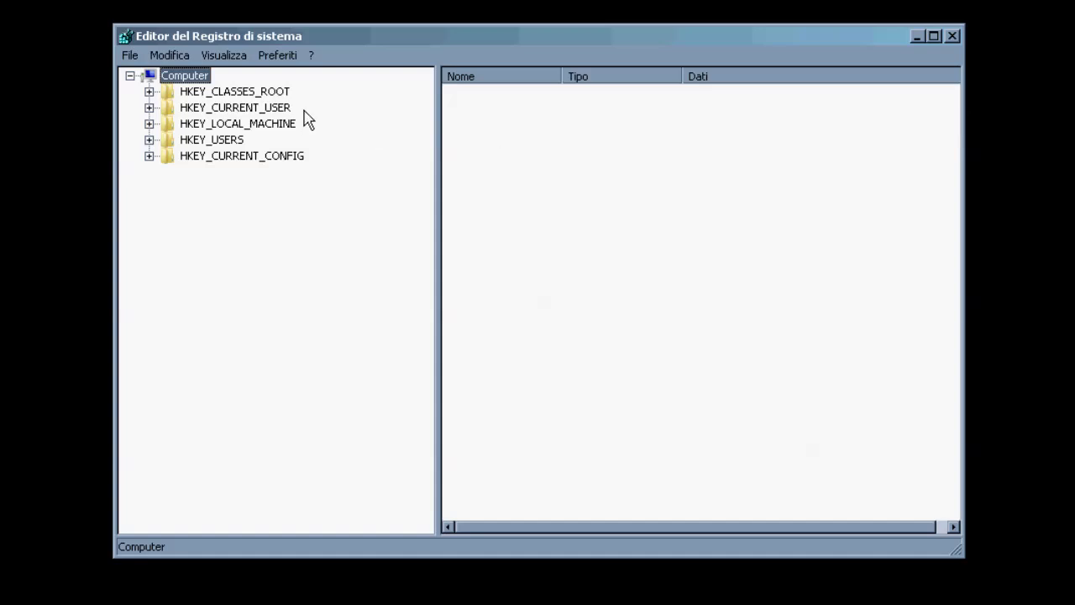
# Expand HKEY_CLASSES_ROOT and scroll down its subkeys to the .exe key.
pyautogui.click(148, 92)
pyautogui.moveTo(427, 88)
pyautogui.mouseDown()
pyautogui.moveTo(427, 143)
pyautogui.moveTo(423, 100)
pyautogui.mouseUp()
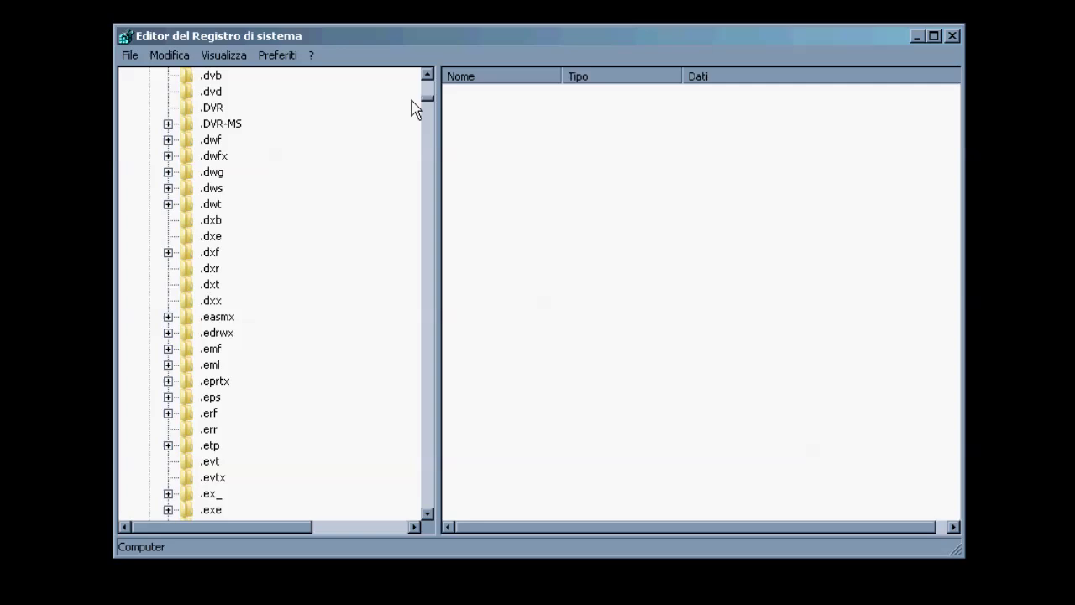
pyautogui.click(428, 74)
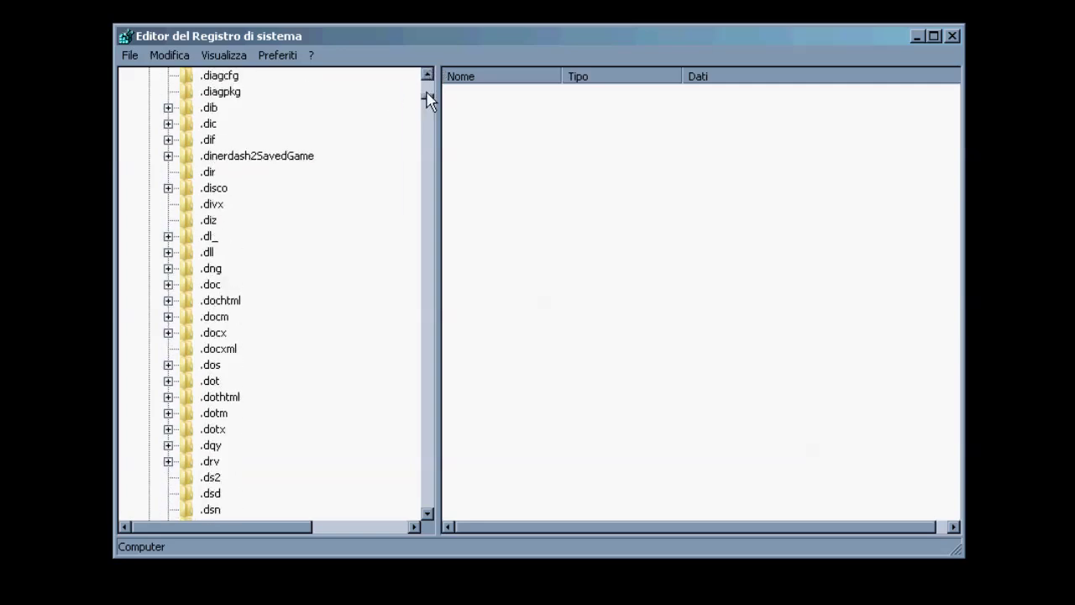
pyautogui.moveTo(427, 99); pyautogui.dragTo(429, 101)
pyautogui.scroll(-1, 197, 269)
pyautogui.scroll(-5, 198, 269)
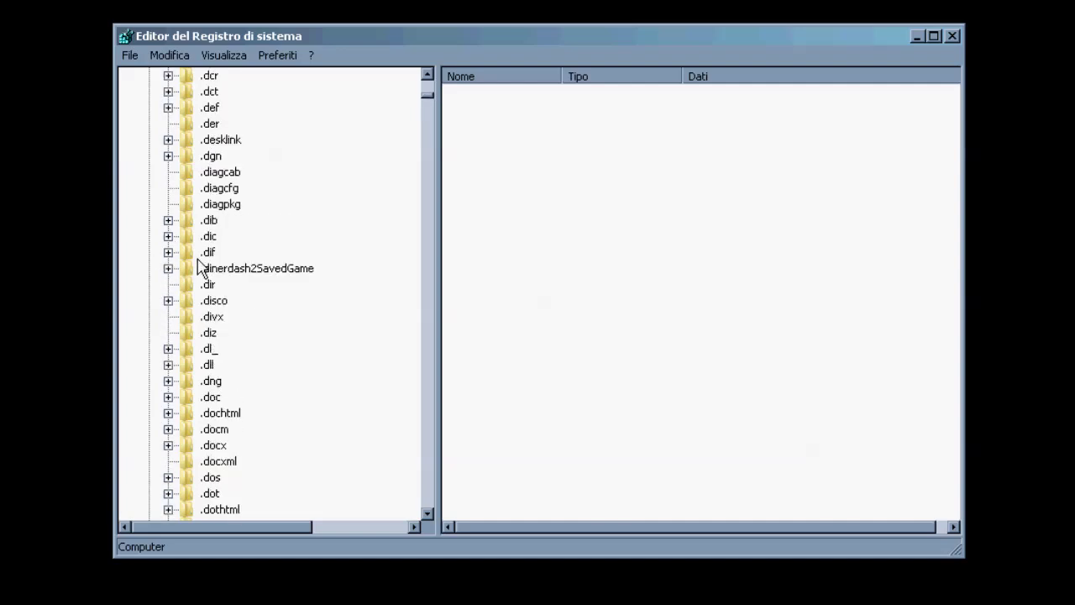
pyautogui.scroll(4, 233, 267)
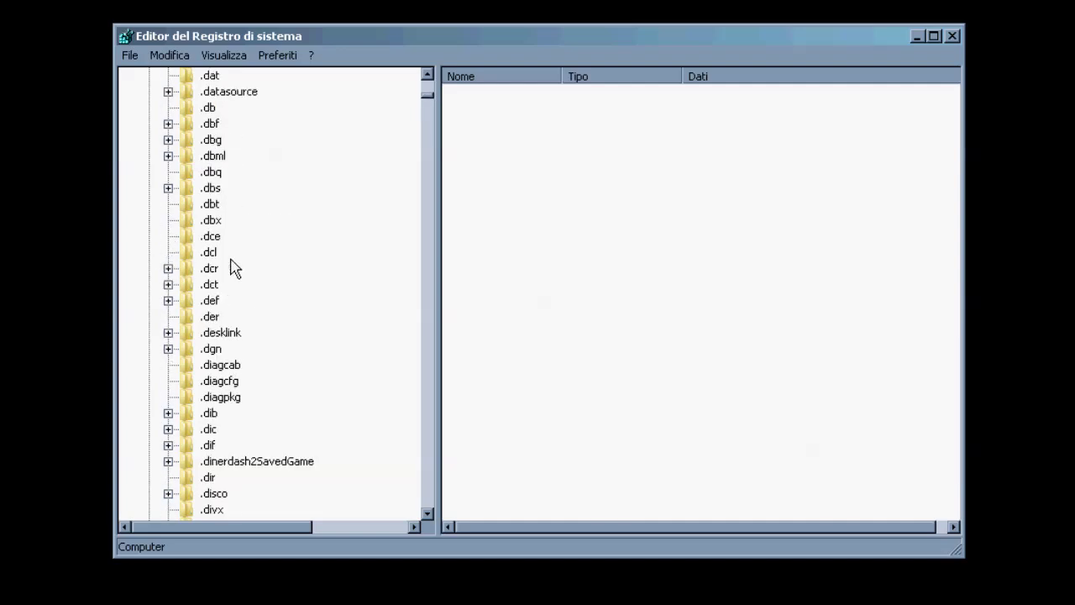
pyautogui.scroll(-5, 233, 267)
pyautogui.scroll(-7, 234, 267)
pyautogui.scroll(-6, 234, 267)
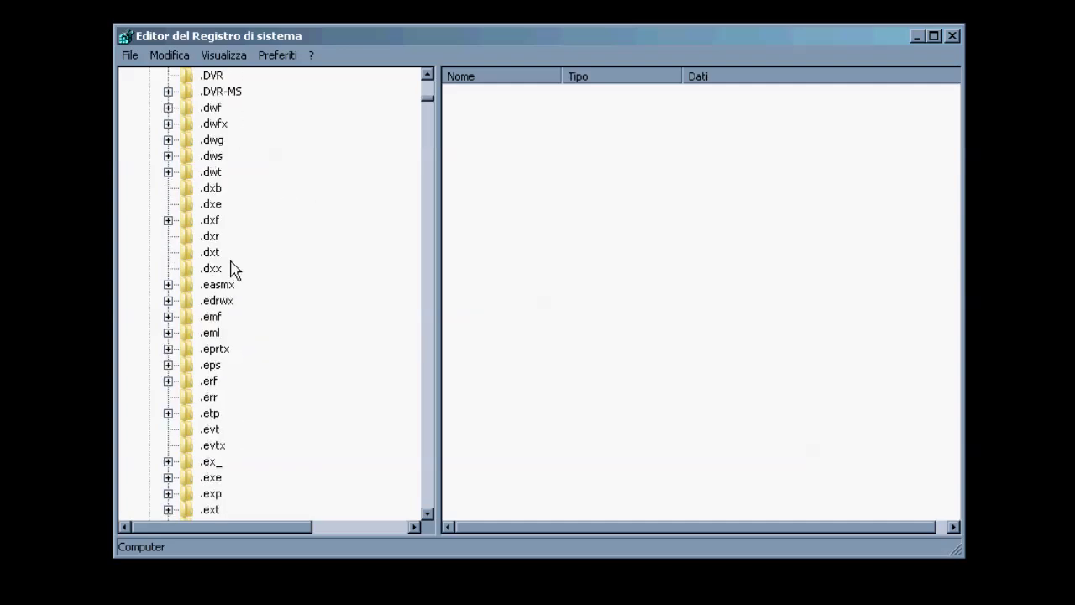
pyautogui.scroll(-3, 233, 268)
# Expand the .exe key and inspect its default value (exefile) without changing it.
pyautogui.click(216, 351)
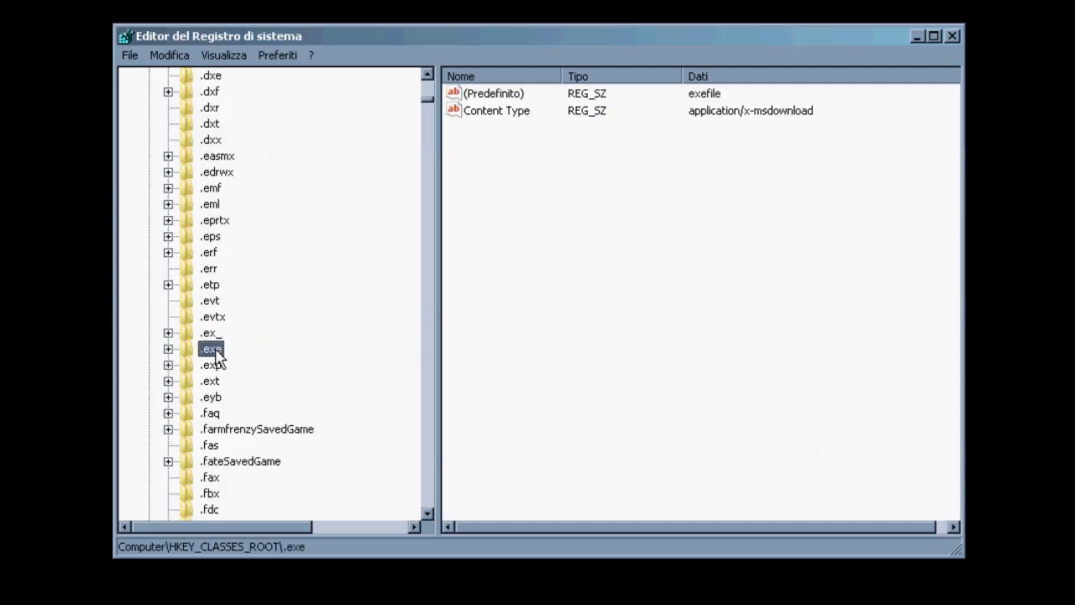
pyautogui.doubleClick(216, 353)
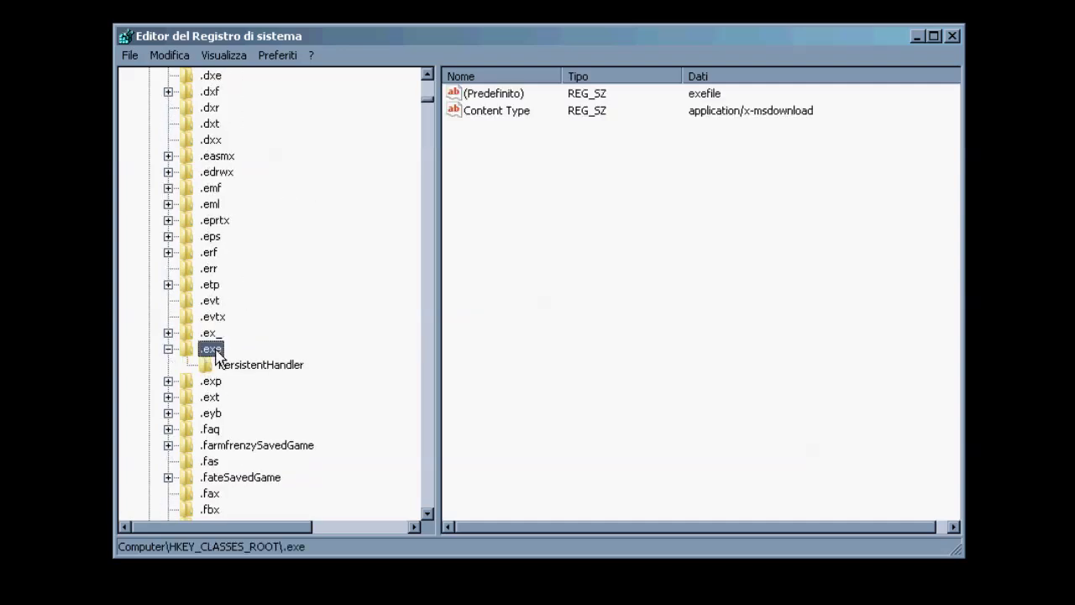
pyautogui.click(715, 95)
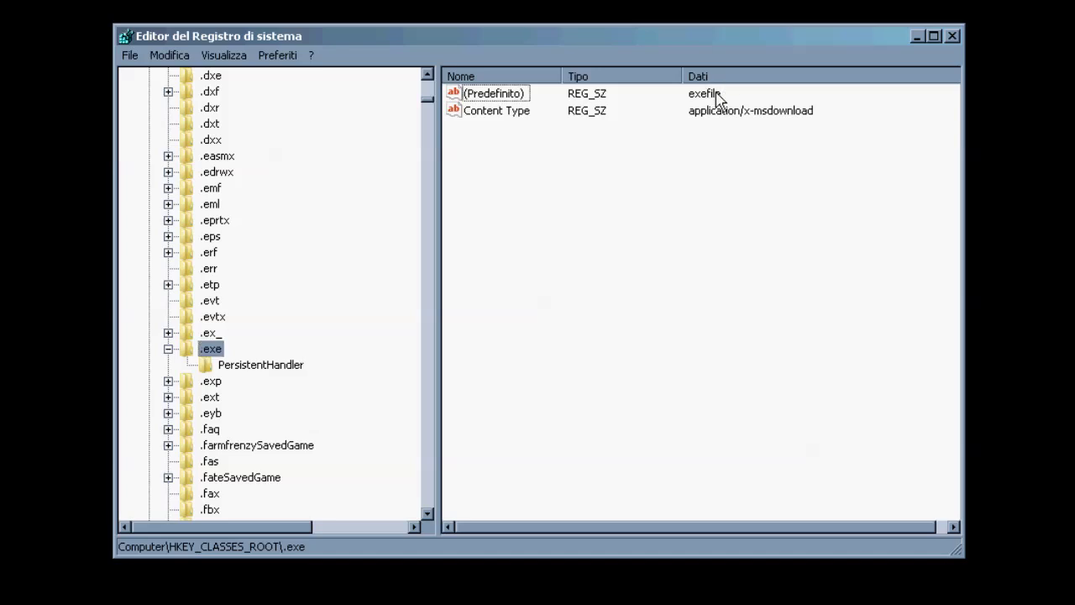
pyautogui.doubleClick(499, 95)
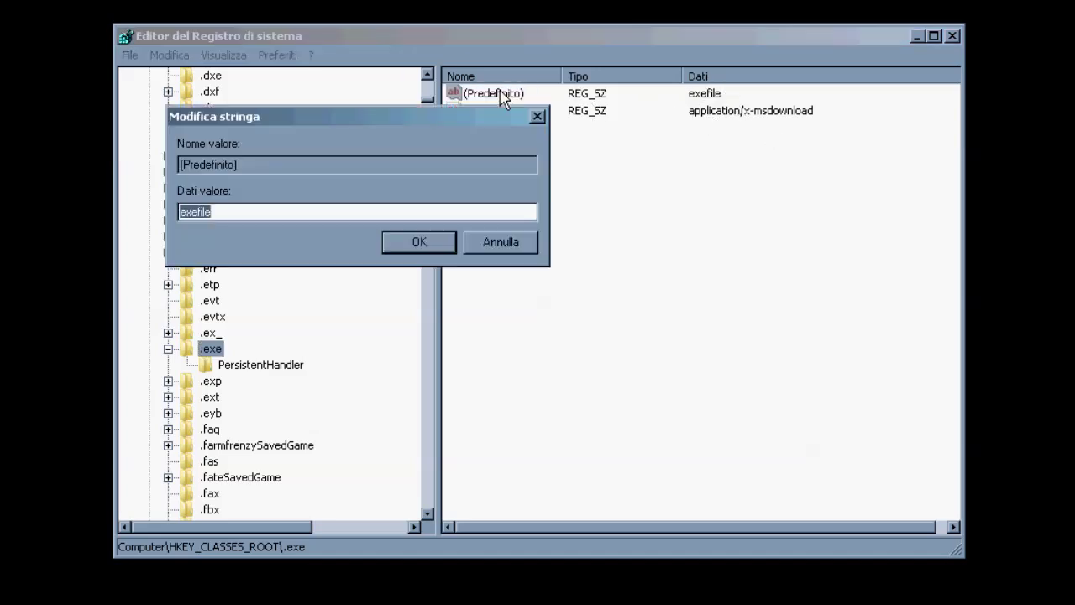
pyautogui.click(537, 116)
# Inspect the PersistentHandler default value {098f2470-bae0-11cd-b579-08002b30bfeb} without changing it.
pyautogui.click(256, 366)
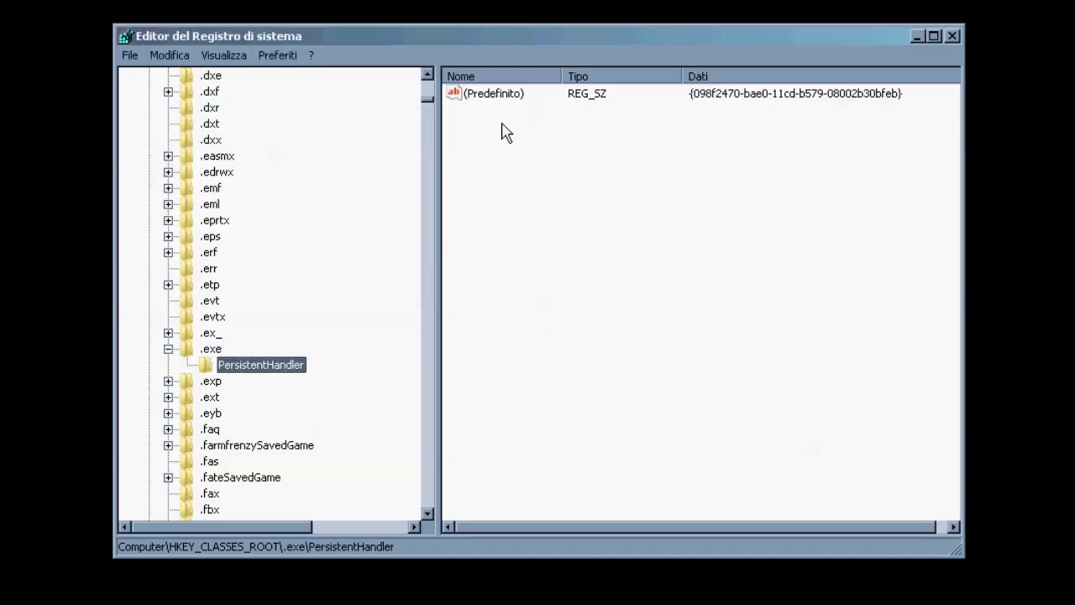
pyautogui.doubleClick(494, 94)
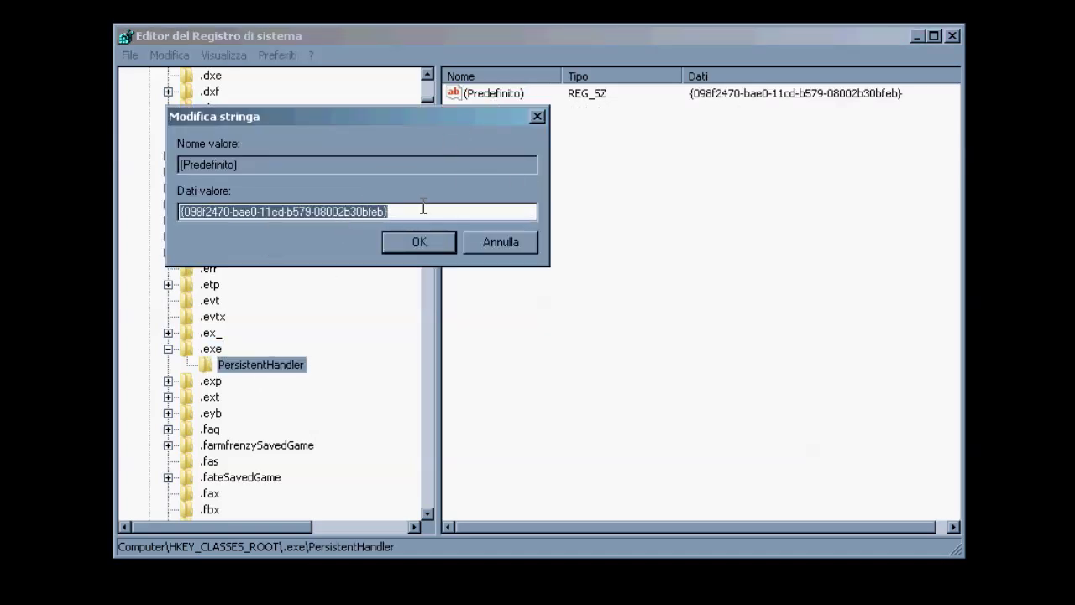
pyautogui.click(537, 116)
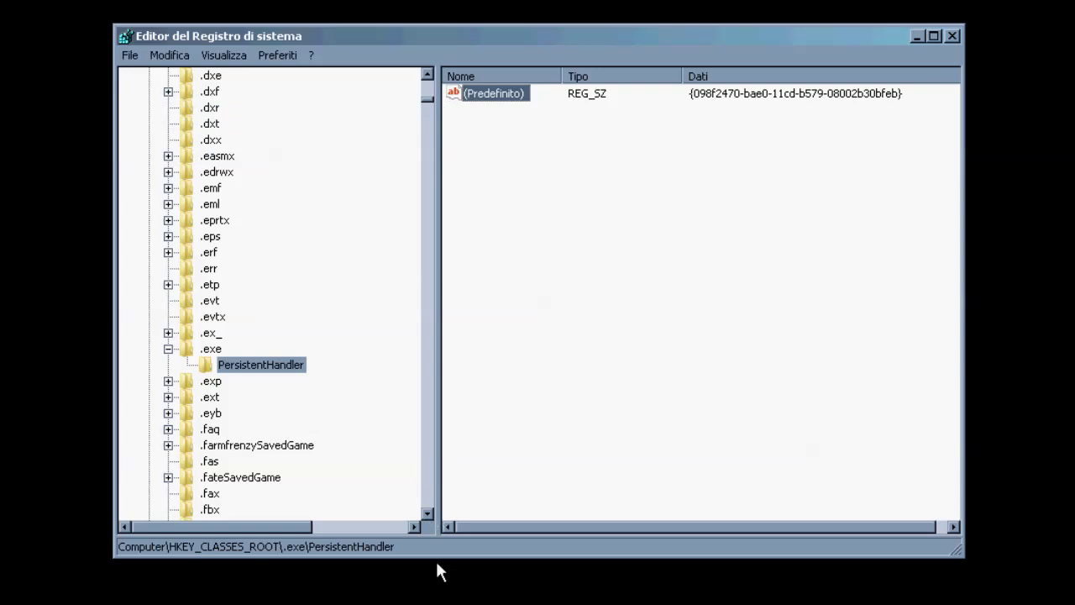
pyautogui.click(508, 418)
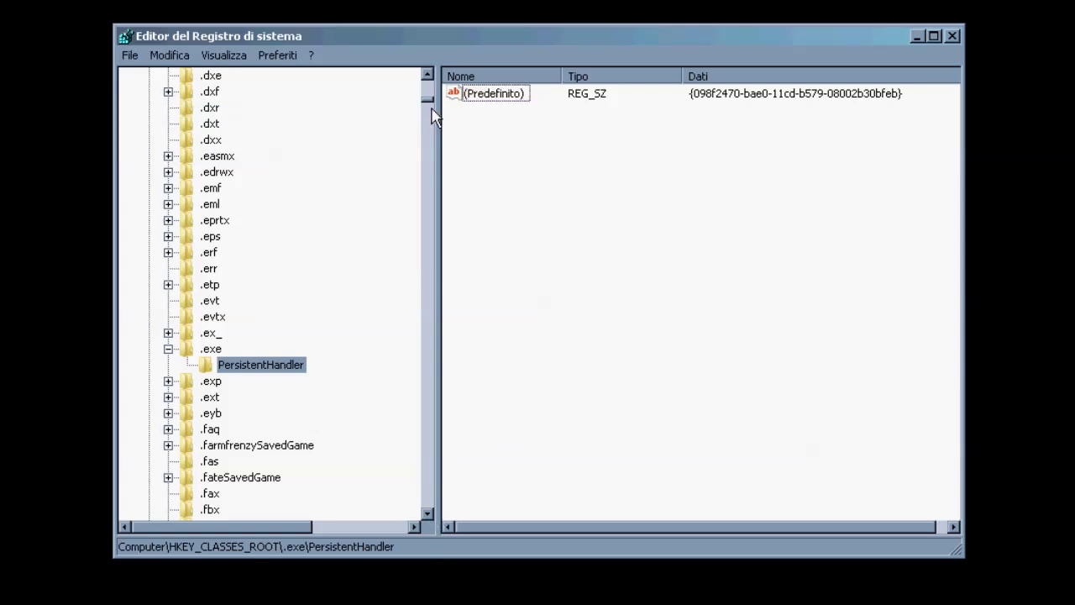
pyautogui.moveTo(429, 101); pyautogui.dragTo(426, 267)
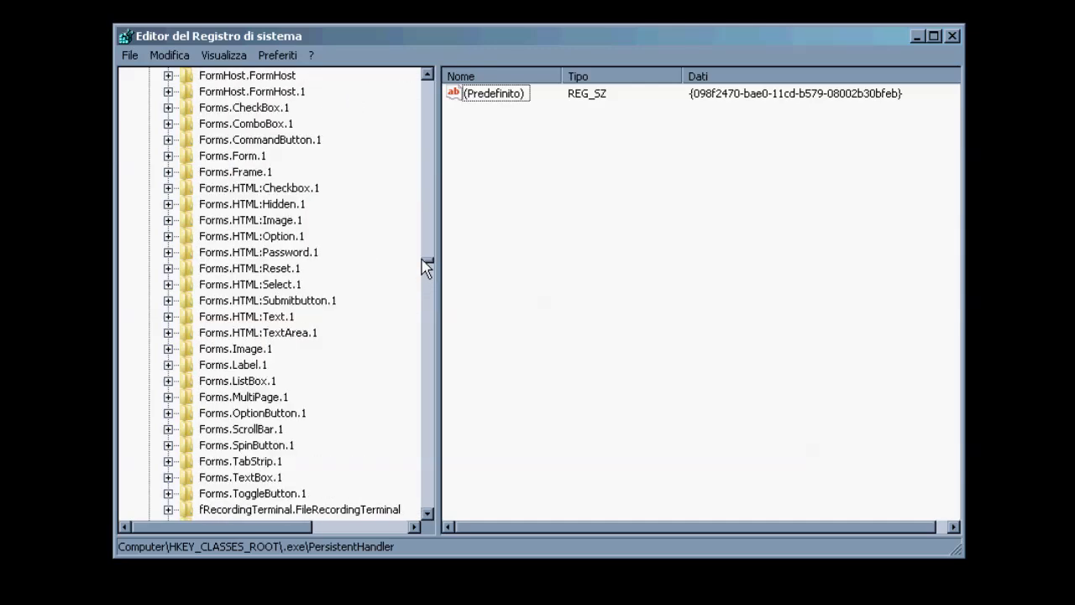
pyautogui.moveTo(235, 36); pyautogui.dragTo(373, 65)
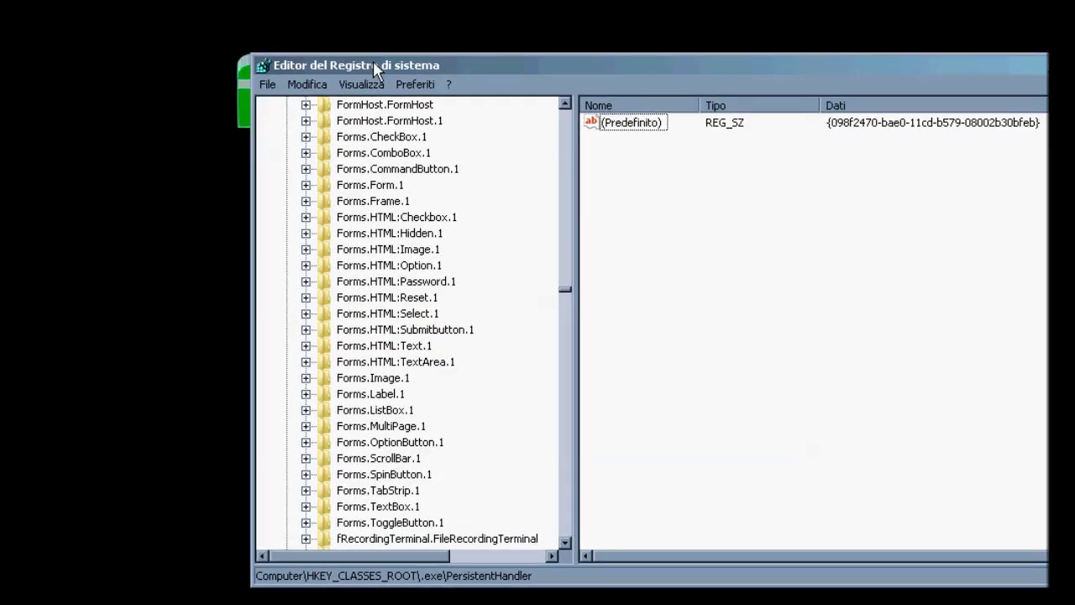
pyautogui.click(118, 371)
pyautogui.click(139, 474)
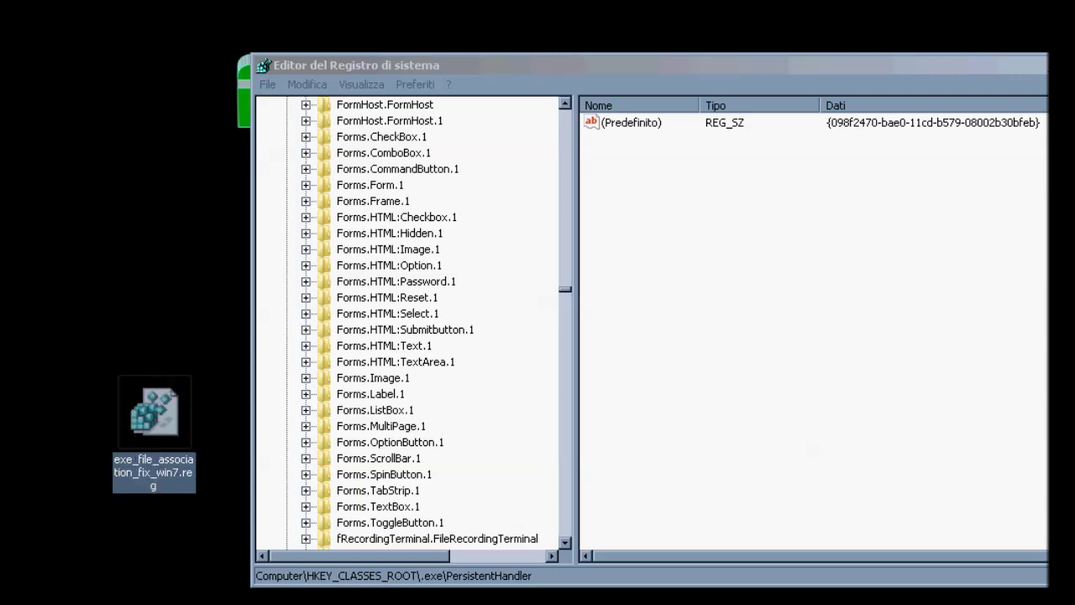
pyautogui.press('Delete')
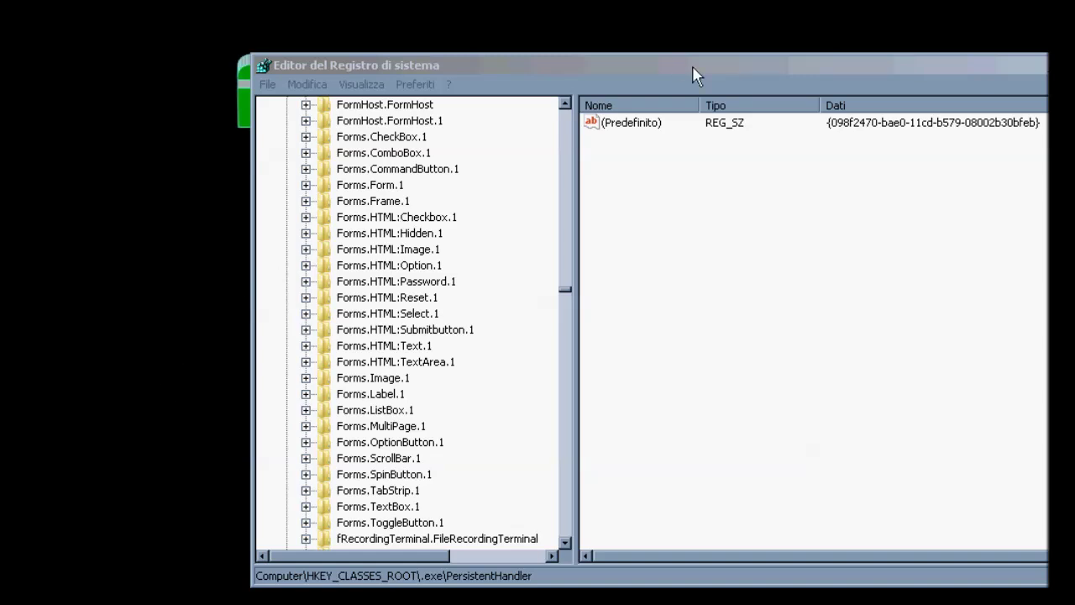
pyautogui.moveTo(692, 65); pyautogui.dragTo(565, 60)
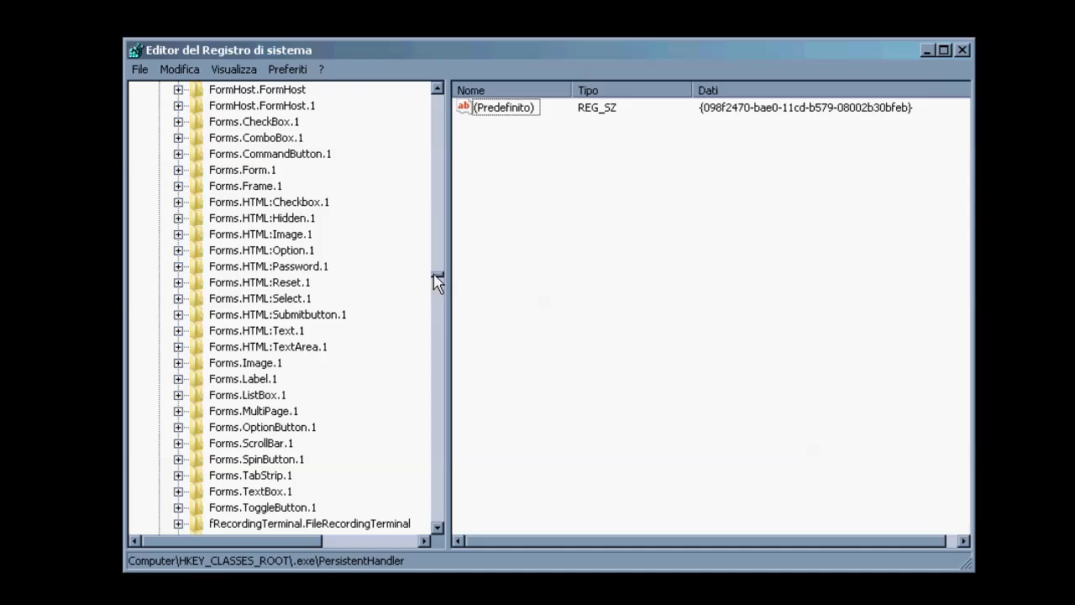
pyautogui.moveTo(436, 279); pyautogui.dragTo(437, 290)
pyautogui.click(67, 435)
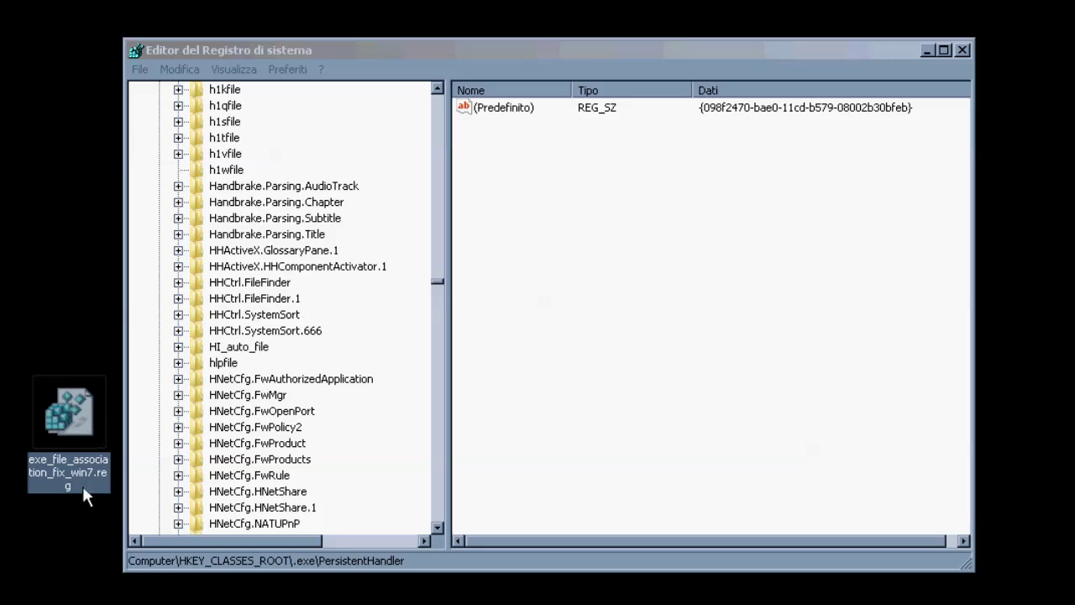
pyautogui.press('Delete')
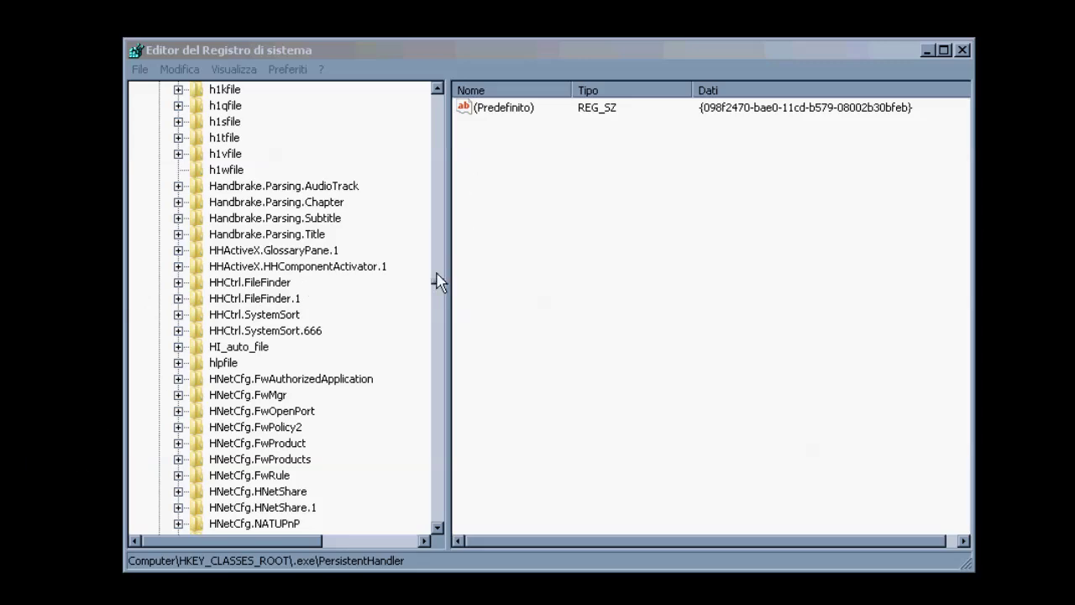
pyautogui.moveTo(439, 285)
pyautogui.mouseDown()
pyautogui.moveTo(437, 456)
pyautogui.moveTo(434, 375)
pyautogui.moveTo(430, 407)
pyautogui.moveTo(446, 243)
pyautogui.moveTo(454, 281)
pyautogui.moveTo(436, 266)
pyautogui.mouseUp()
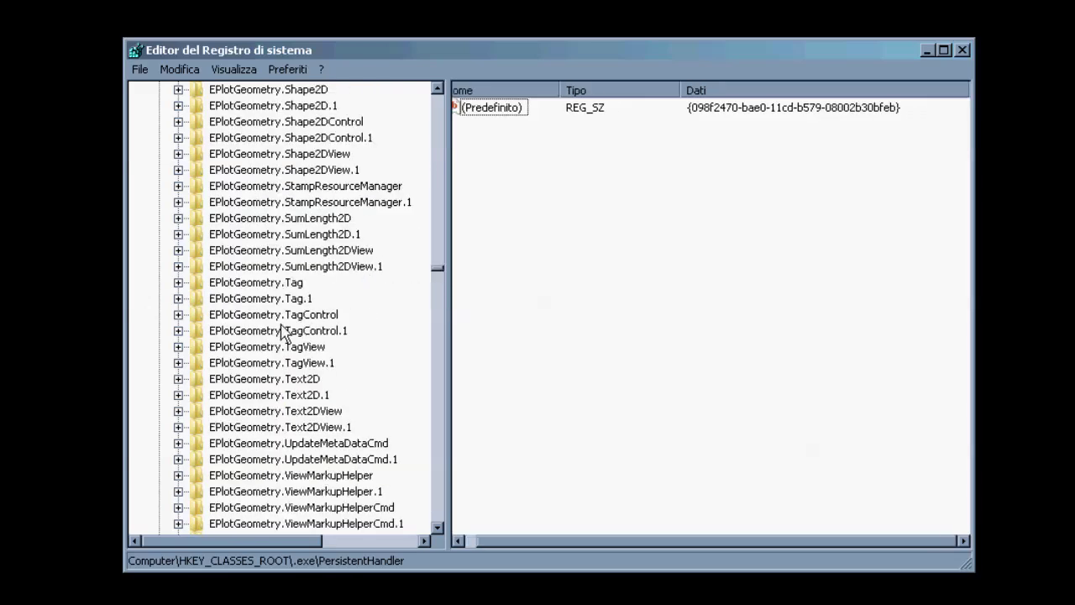
pyautogui.moveTo(437, 269); pyautogui.dragTo(442, 281)
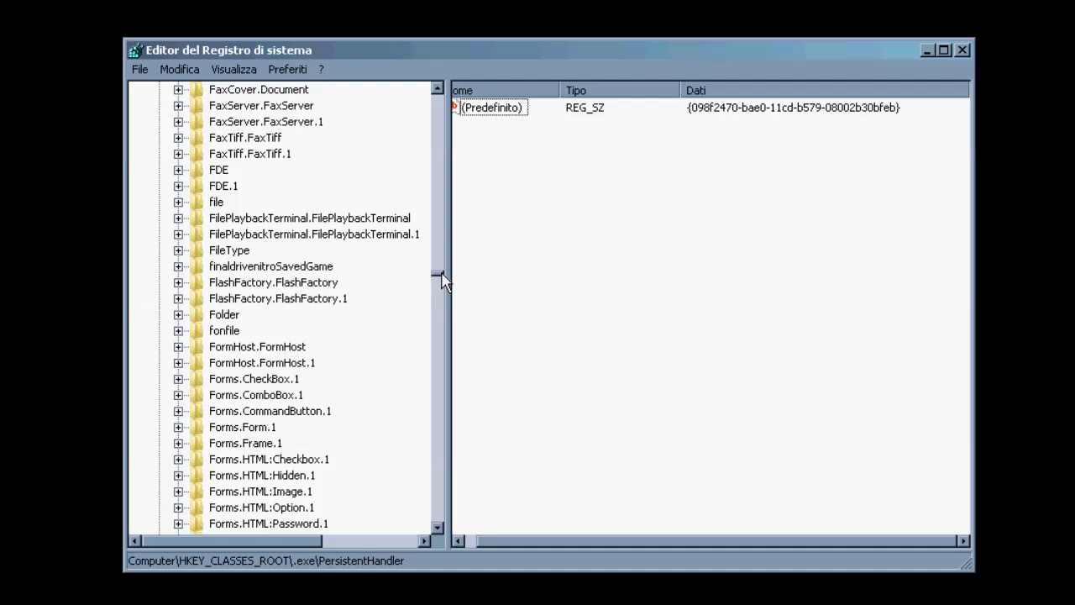
pyautogui.click(437, 89)
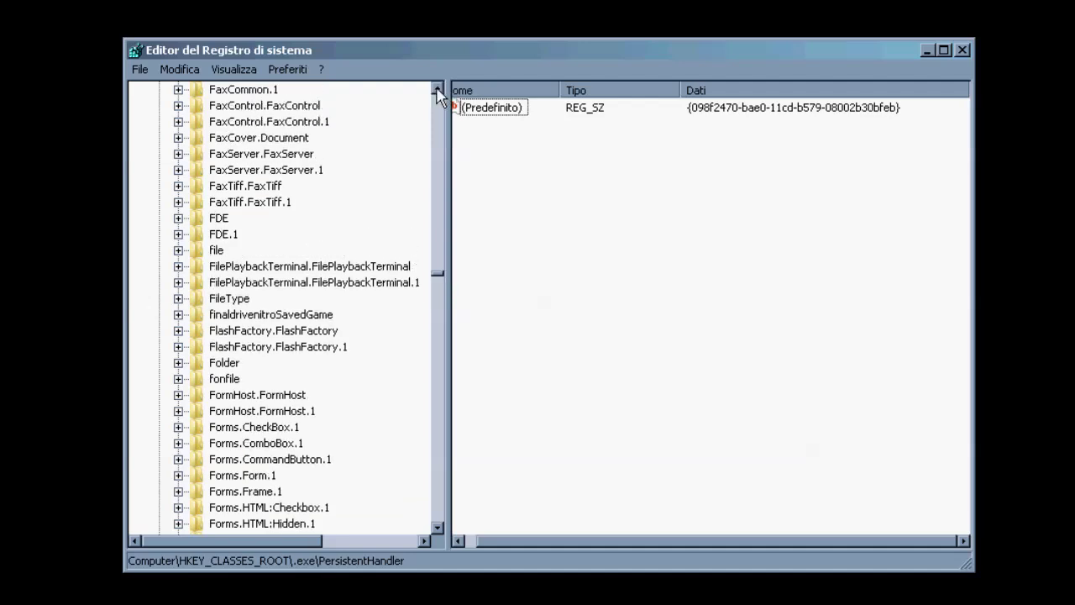
pyautogui.click(437, 89)
pyautogui.click(437, 89)
pyautogui.moveTo(436, 89); pyautogui.dragTo(436, 89)
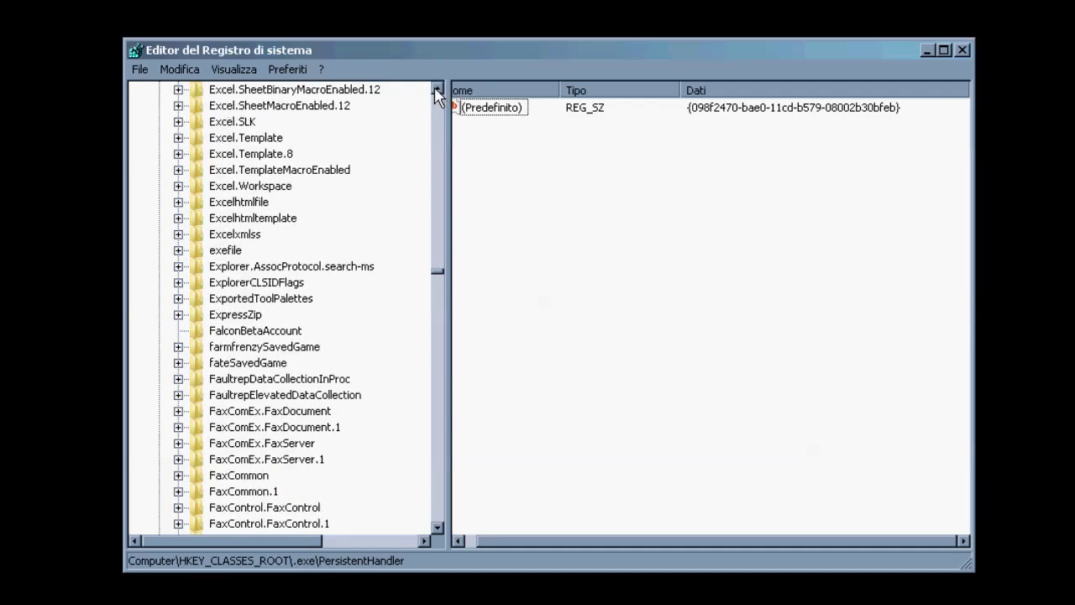
# Open exefile and expand shell to list the open, runas and runasuser verbs.
pyautogui.doubleClick(235, 251)
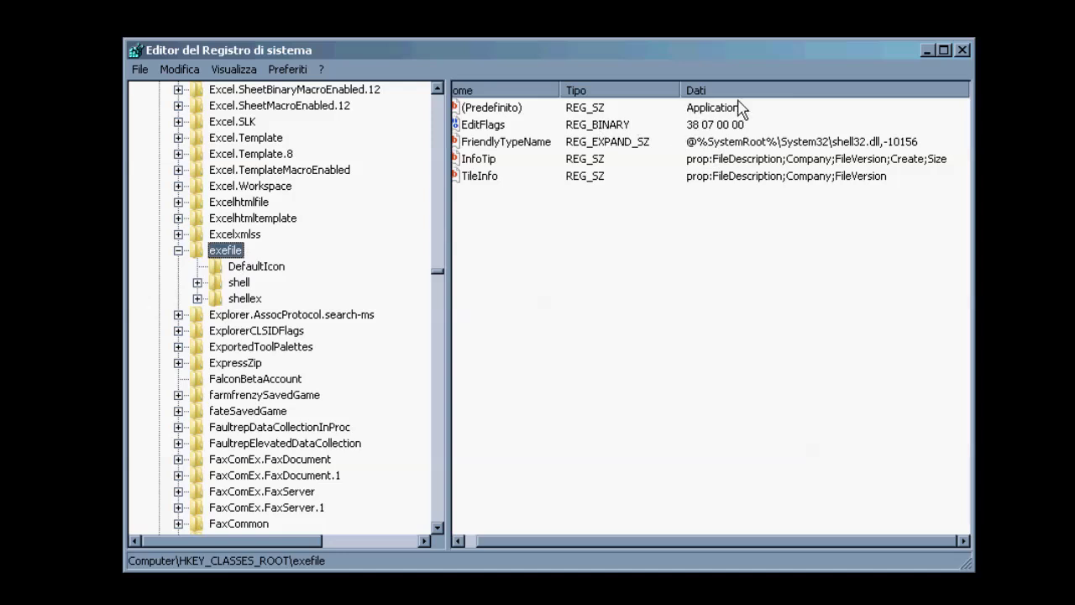
pyautogui.click(247, 272)
pyautogui.click(246, 298)
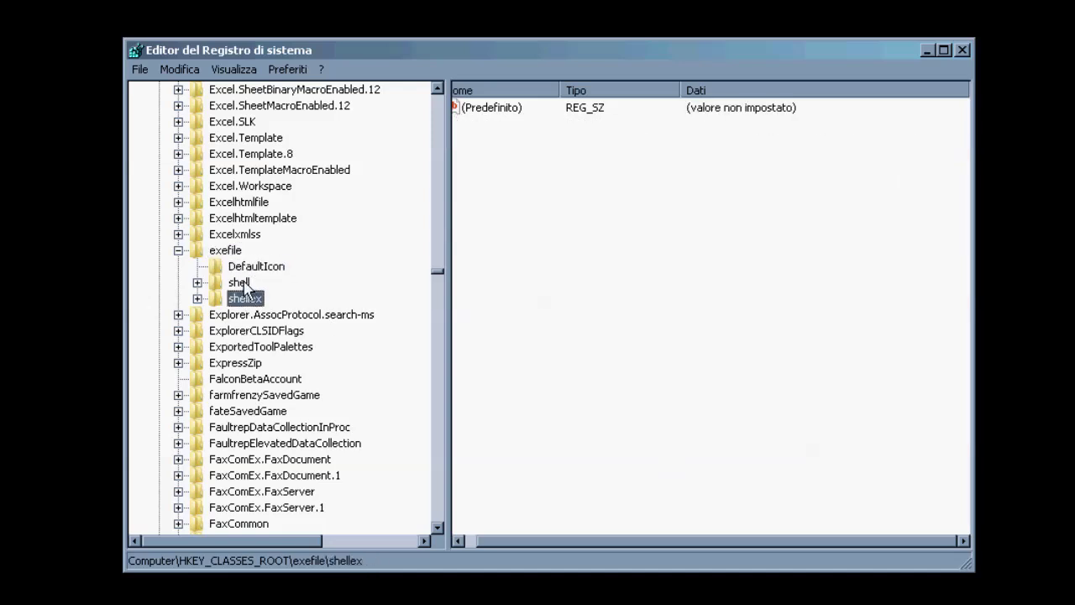
pyautogui.doubleClick(247, 281)
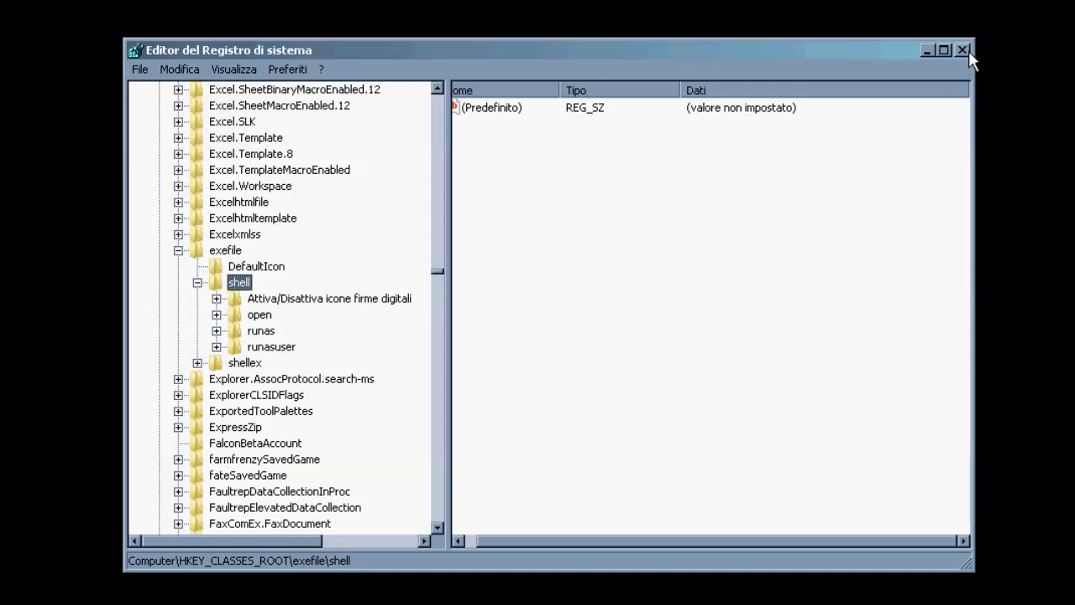